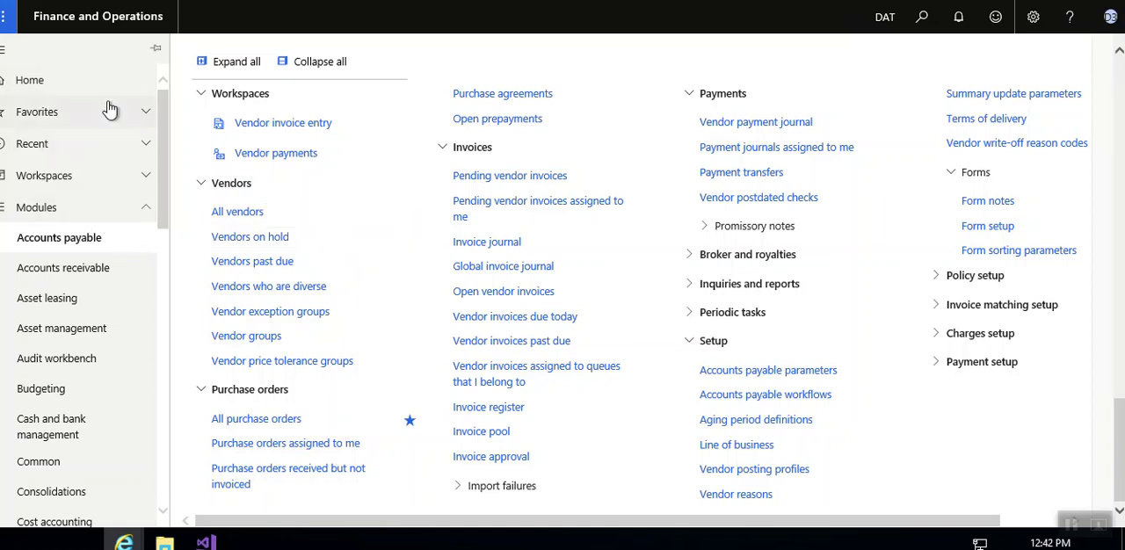
Check current favorites, then star All customers in the Accounts receivable module
left_click(136, 115)
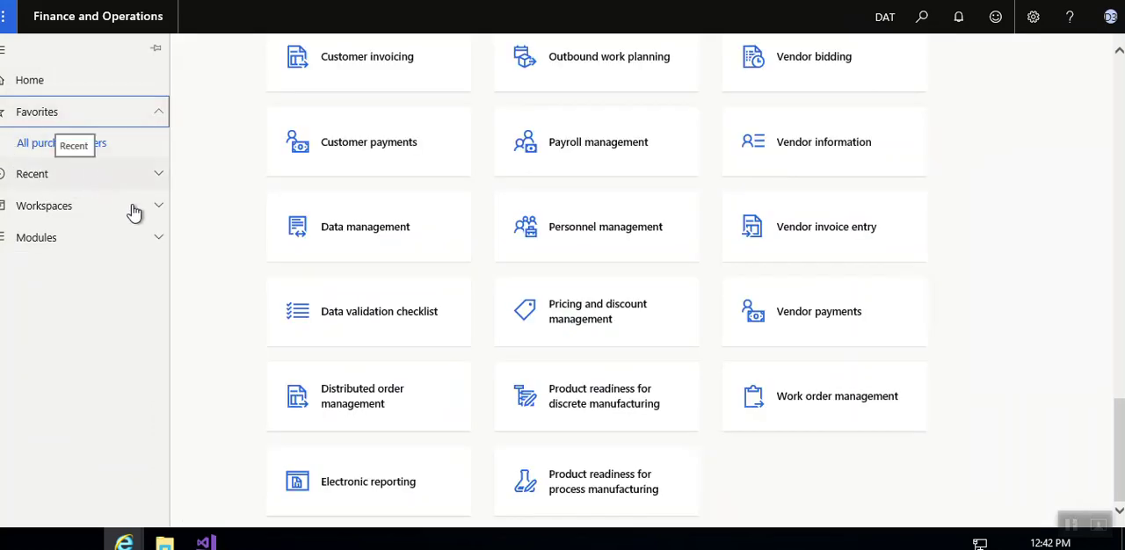
left_click(157, 245)
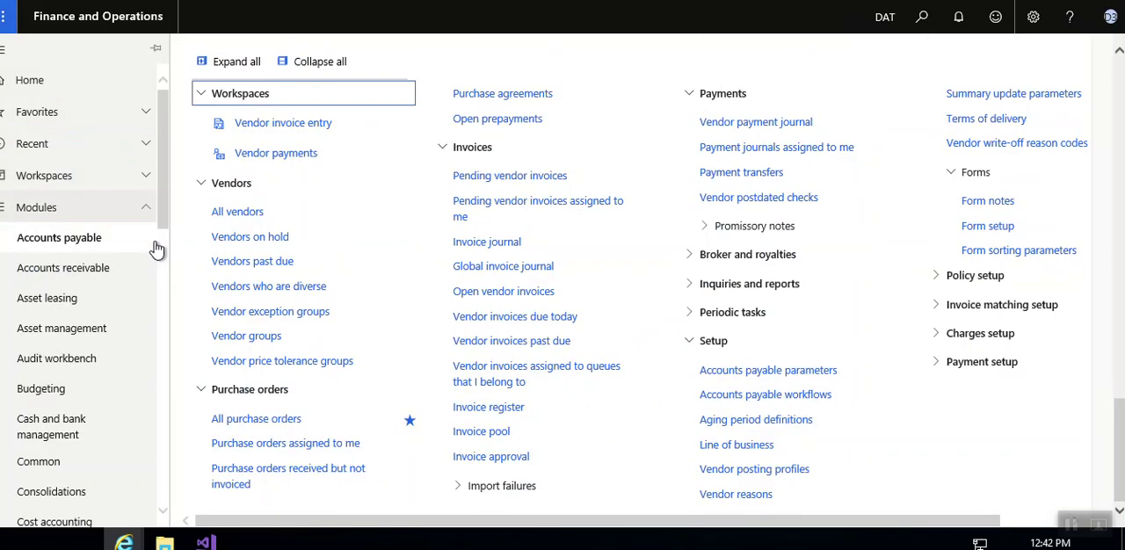
left_click(74, 273)
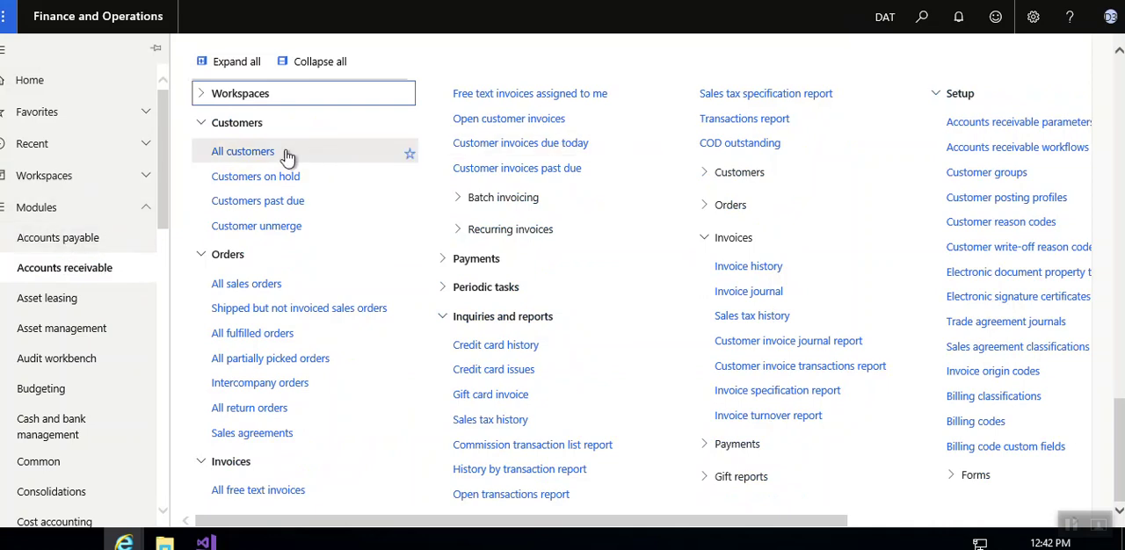
left_click(410, 156)
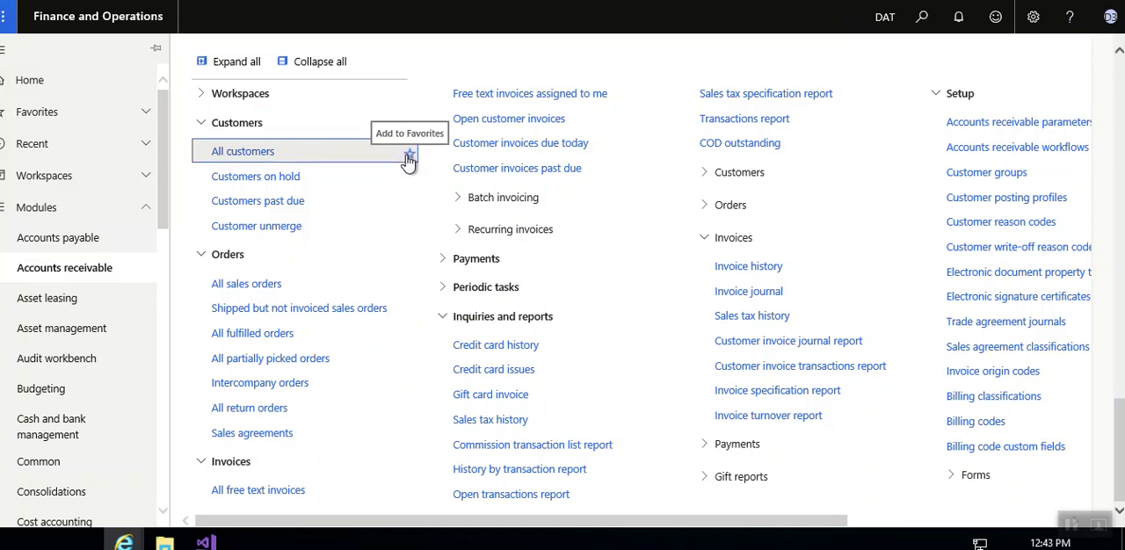
Expand the Favorites pane to list All customers and All purchase orders
left_click(50, 114)
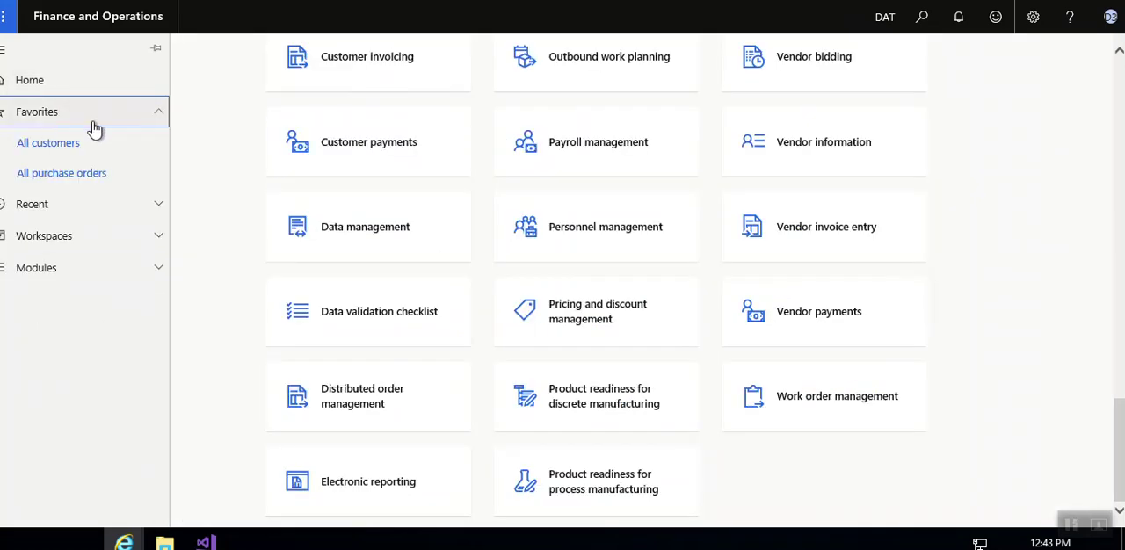